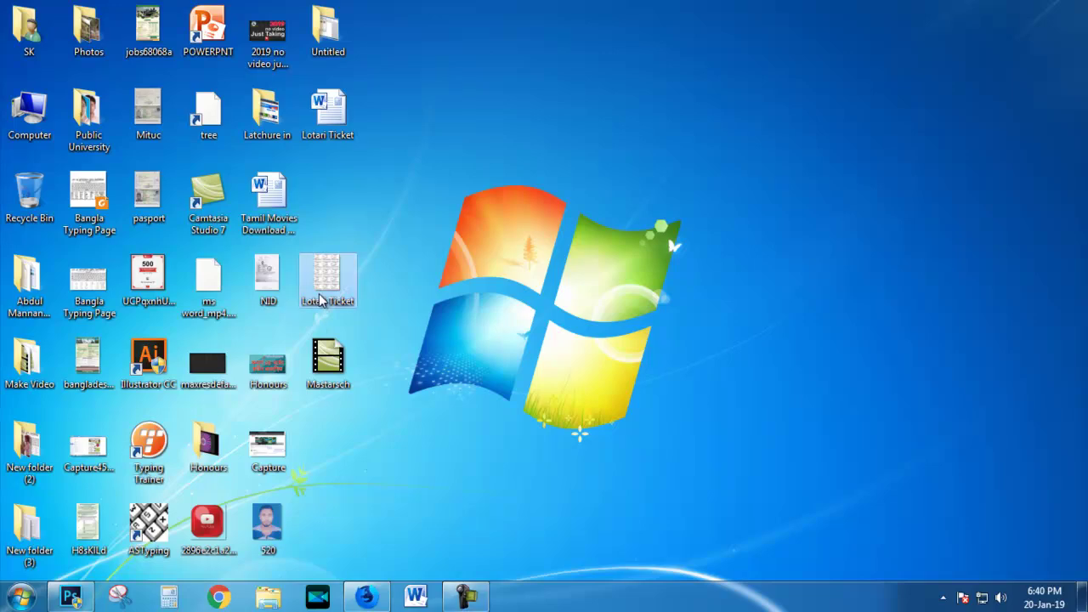
- Preview the Lotari Ticket image in a viewer, scroll through it, then close it
right_click(353, 293)
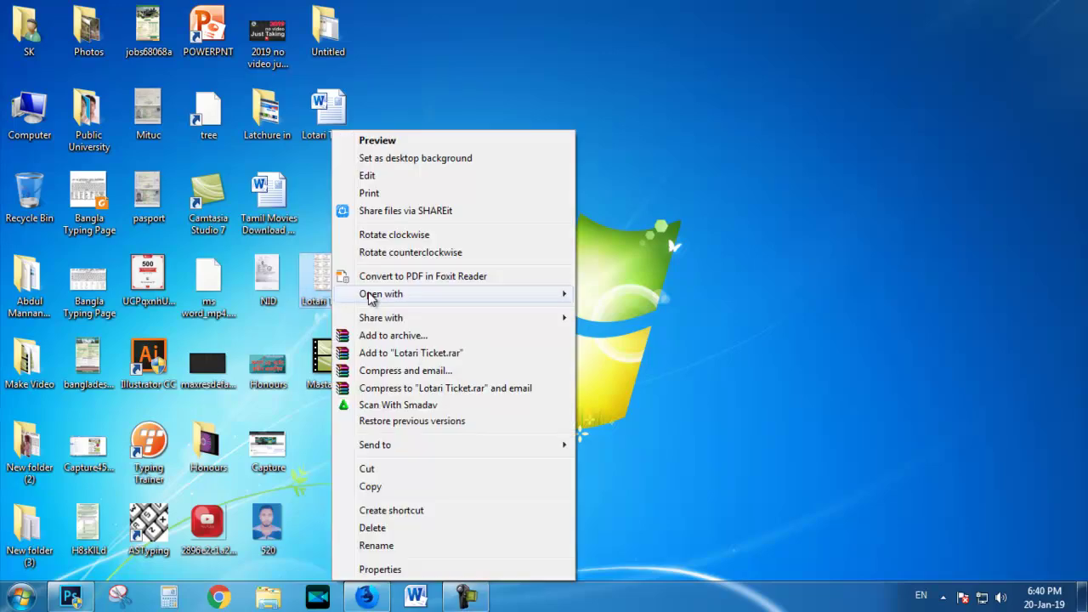
click(397, 139)
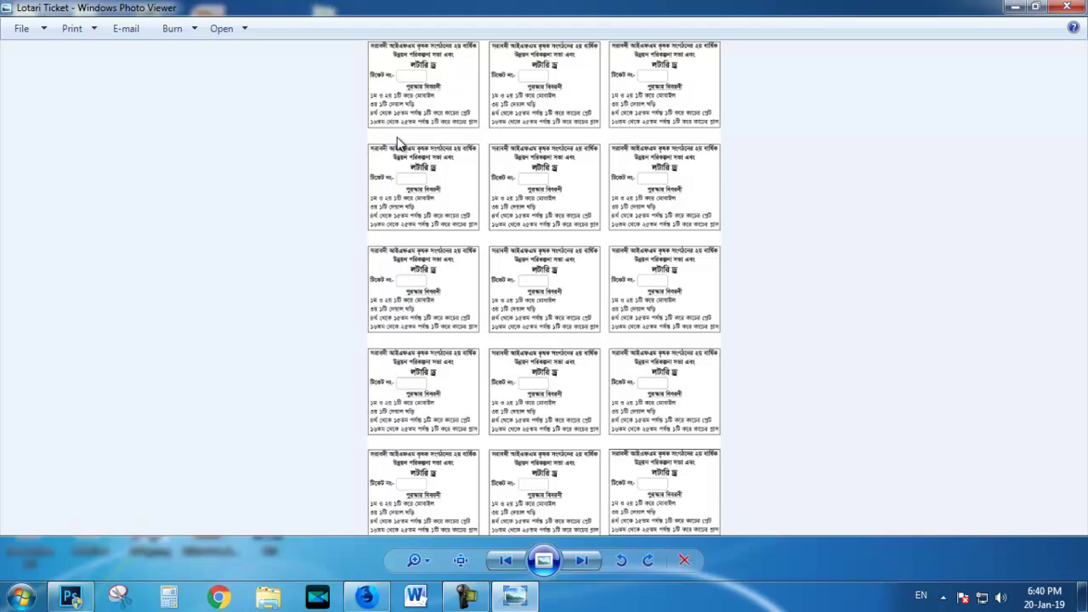
scroll(467, 188, up, 3)
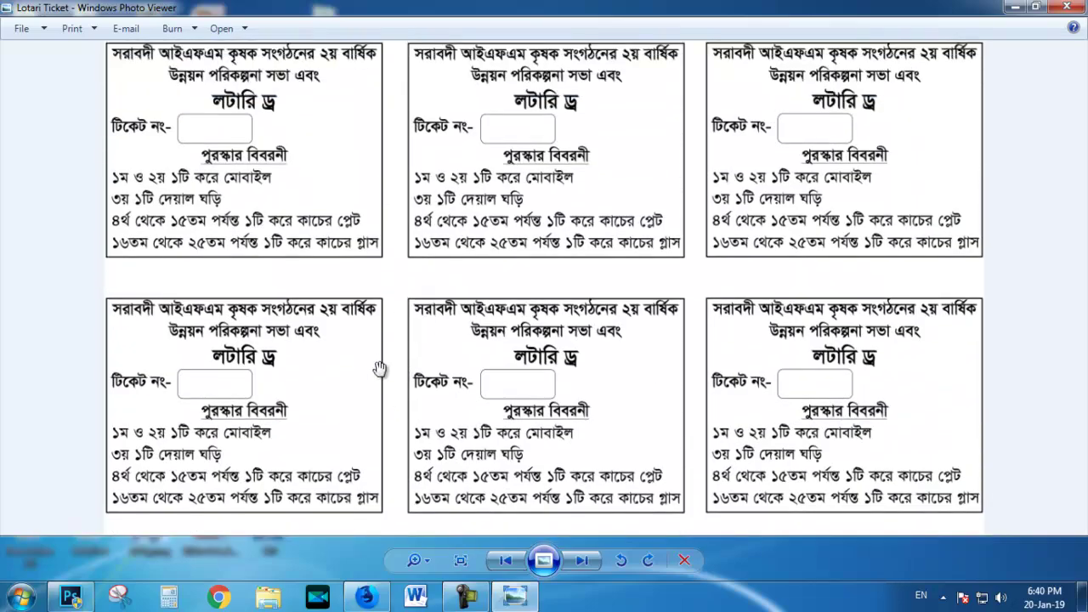
scroll(623, 295, up, 2)
scroll(441, 272, down, 2)
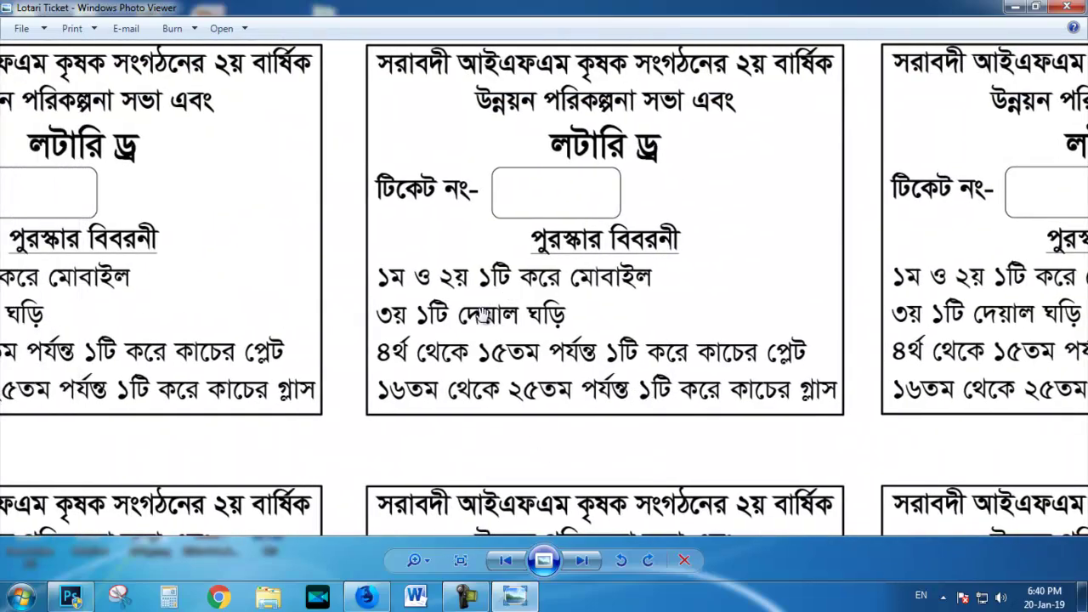
scroll(440, 272, down, 2)
click(1078, 7)
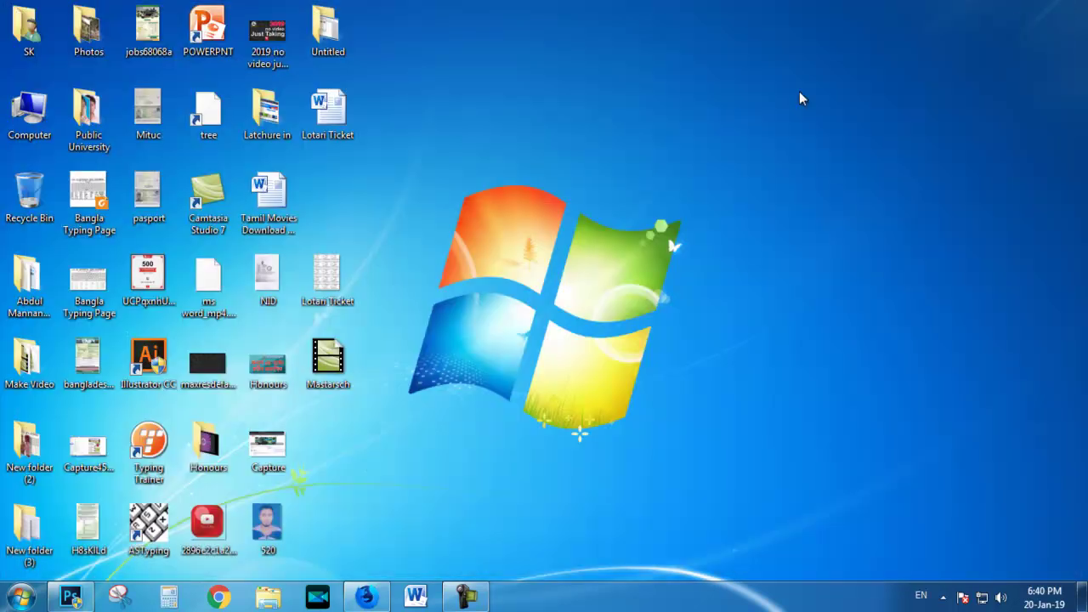
- Open Lotari Ticket.docx in Word and show its File Info page
click(330, 119)
right_click(329, 119)
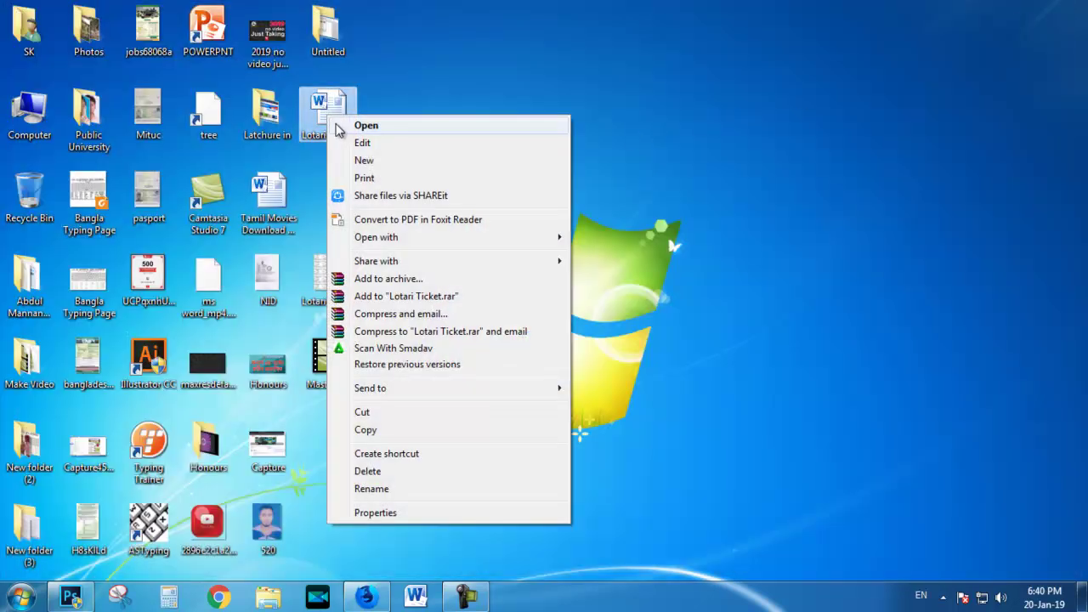
click(338, 127)
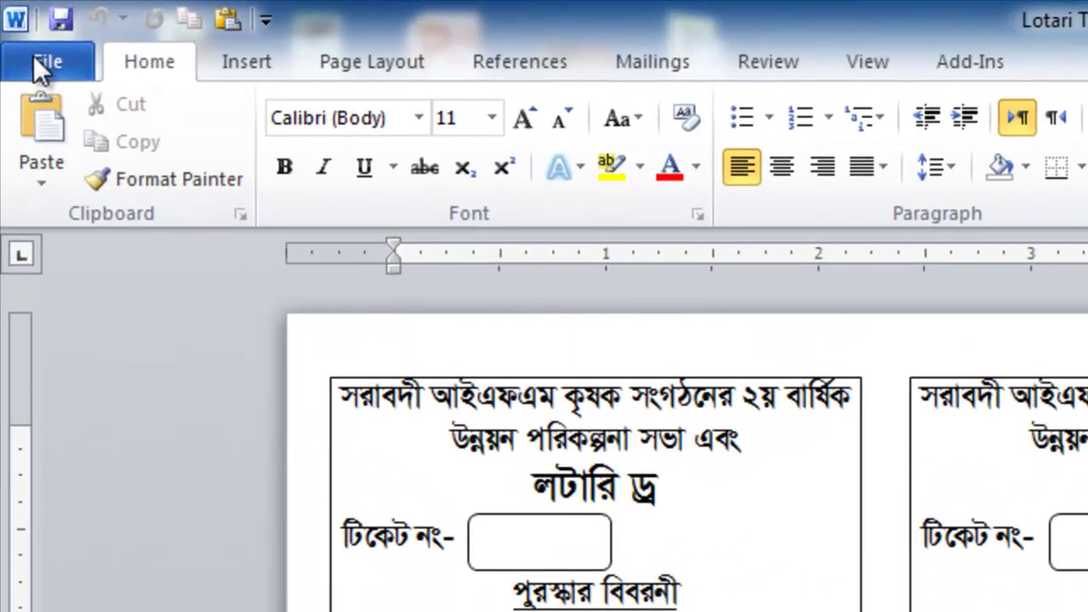
click(22, 36)
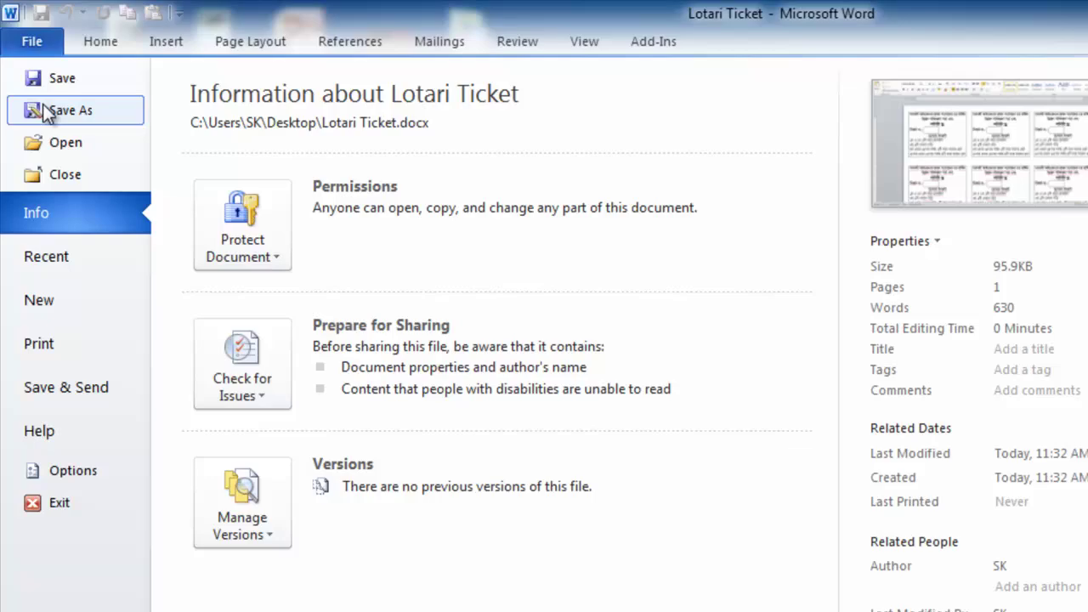
- Save the document as a PDF named 'Lotari Ticket' into the Desktop folder
click(51, 162)
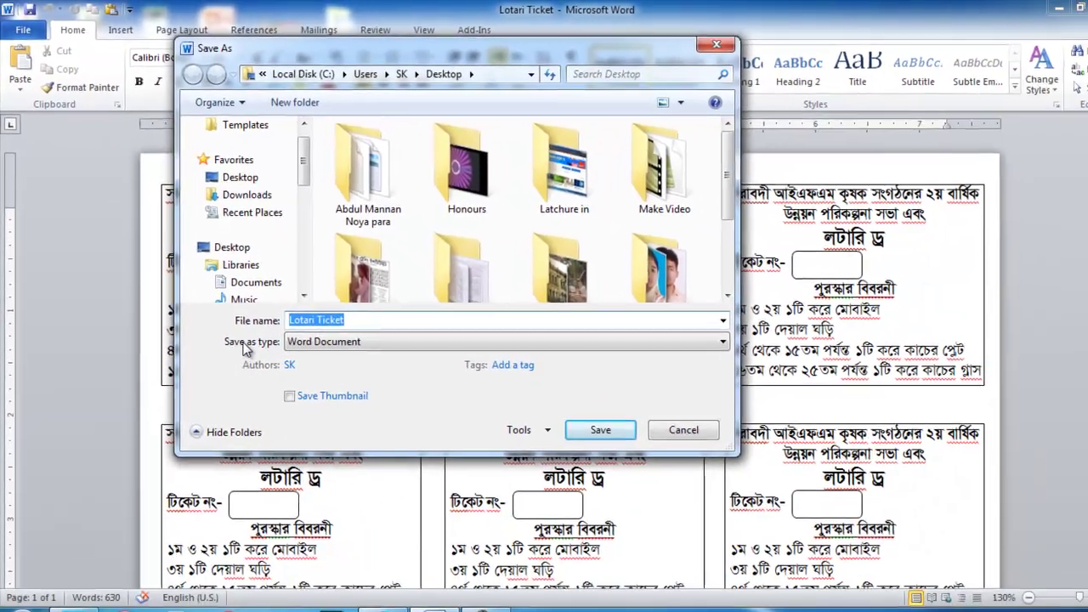
click(595, 328)
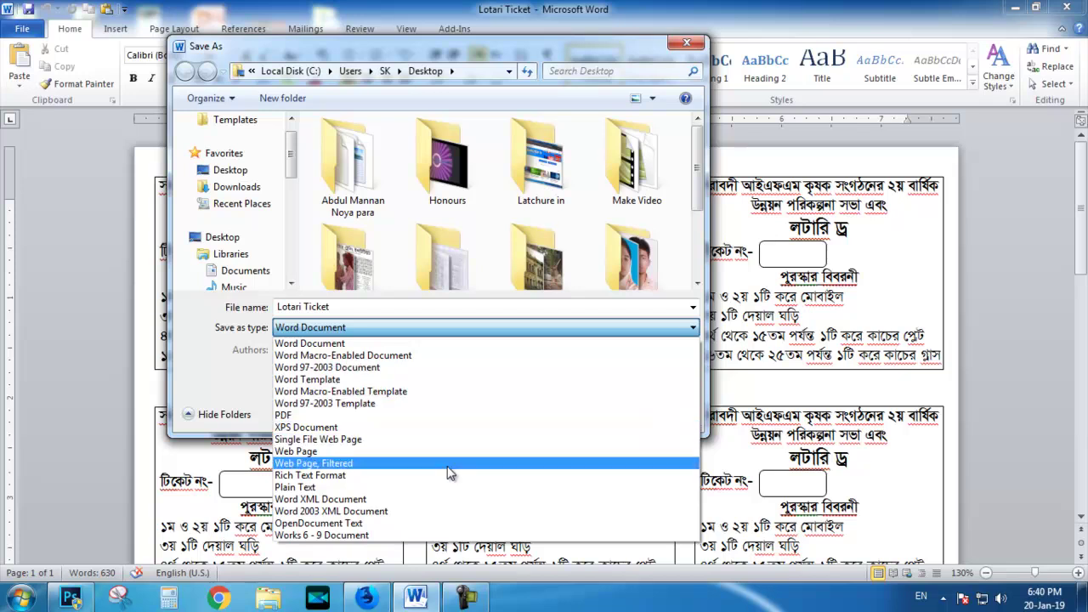
click(687, 43)
click(338, 330)
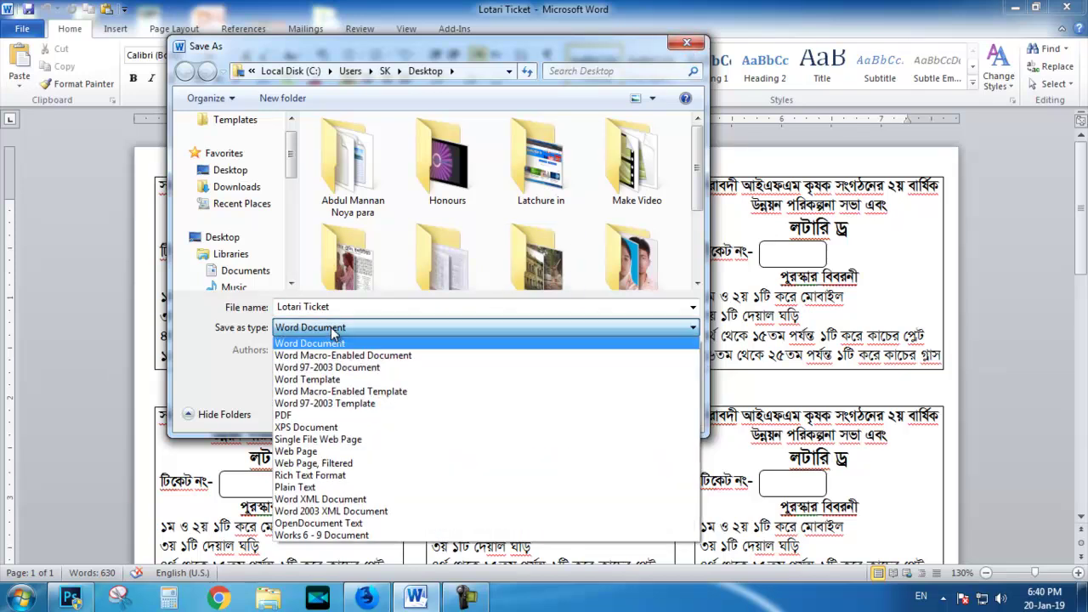
click(285, 416)
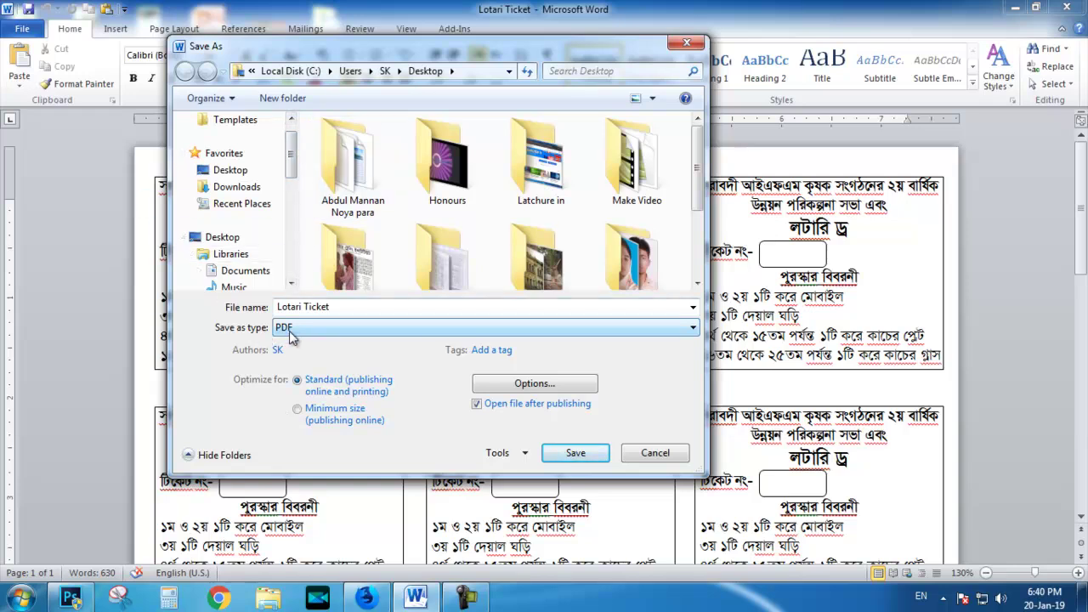
click(237, 172)
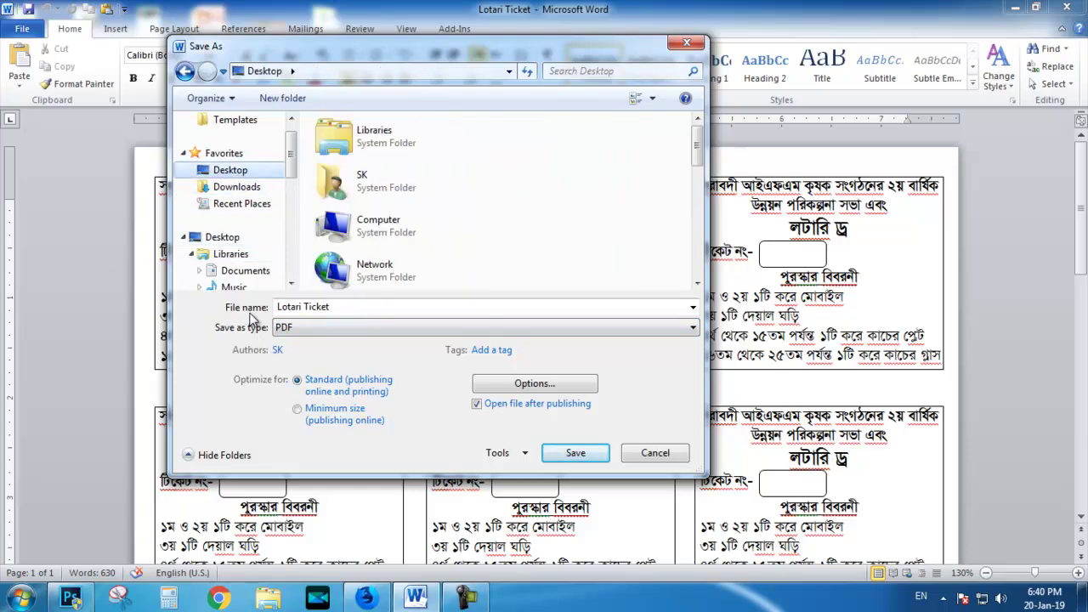
click(565, 453)
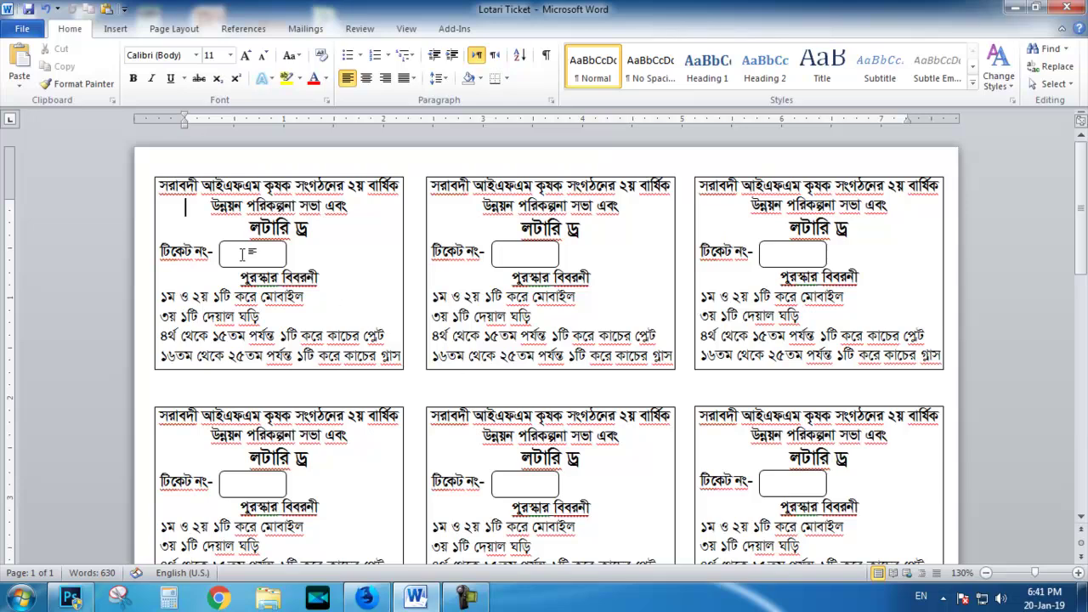
- Minimize Word, dismiss the Foxit welcome window, and show Foxit's recent-documents file page
click(1012, 9)
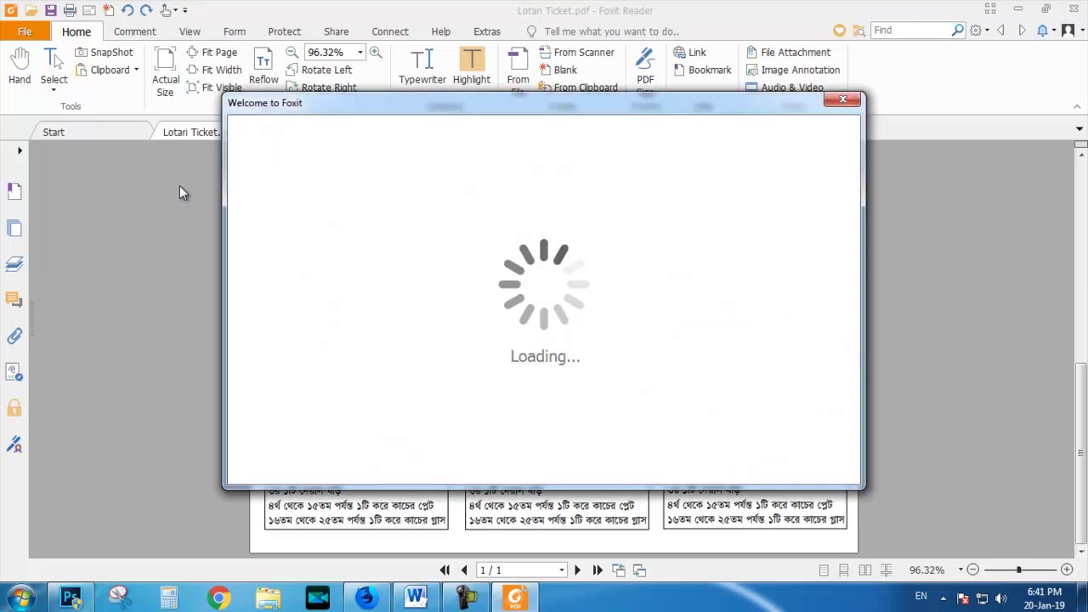
click(833, 109)
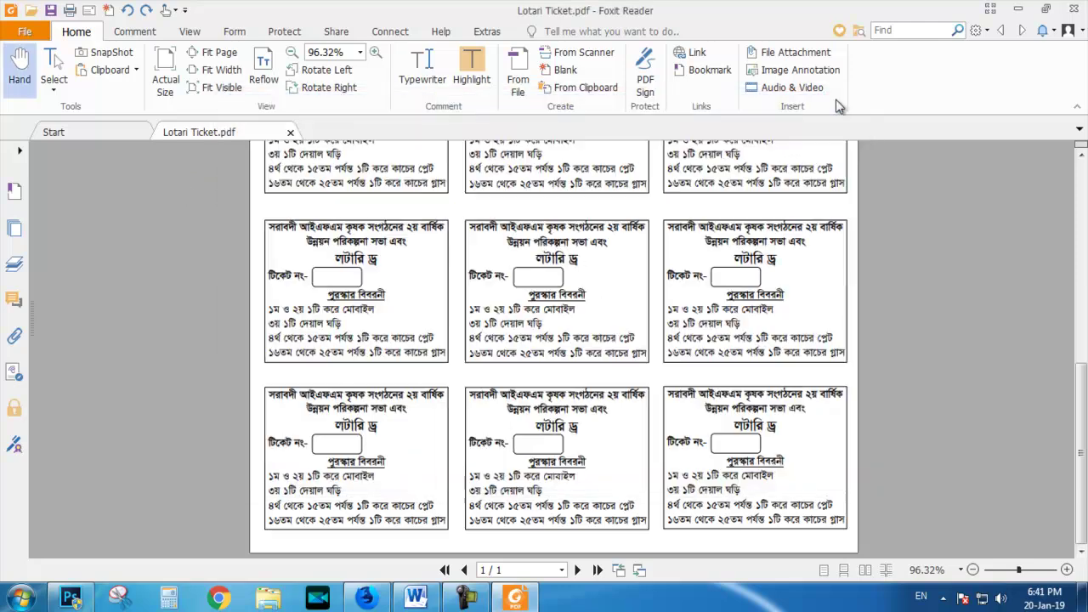
click(24, 31)
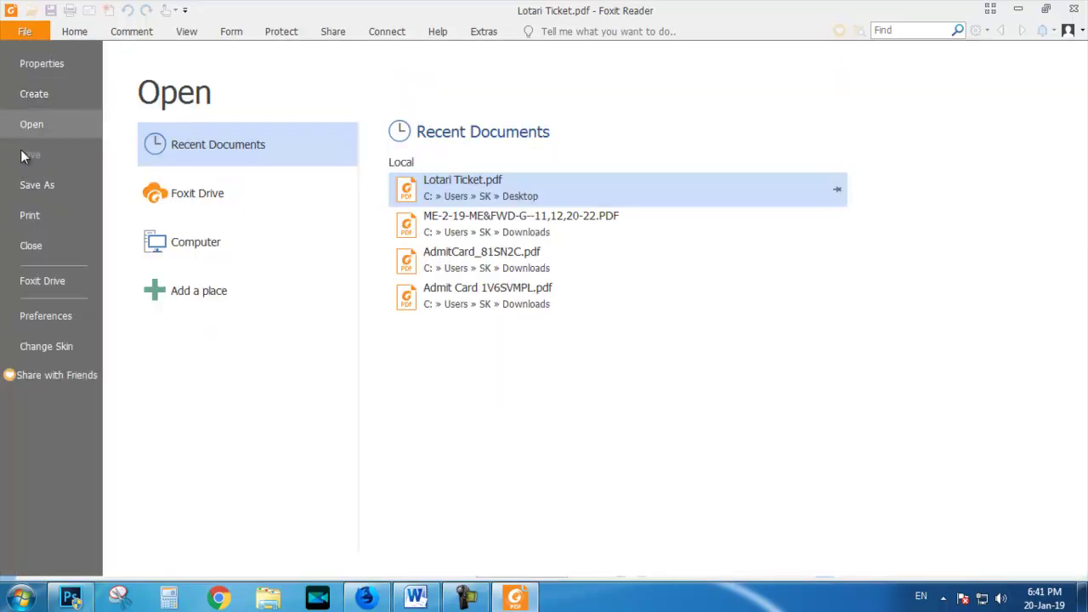
- Save a copy of the PDF on this computer's Desktop under the name 'JPEG Format'
click(34, 187)
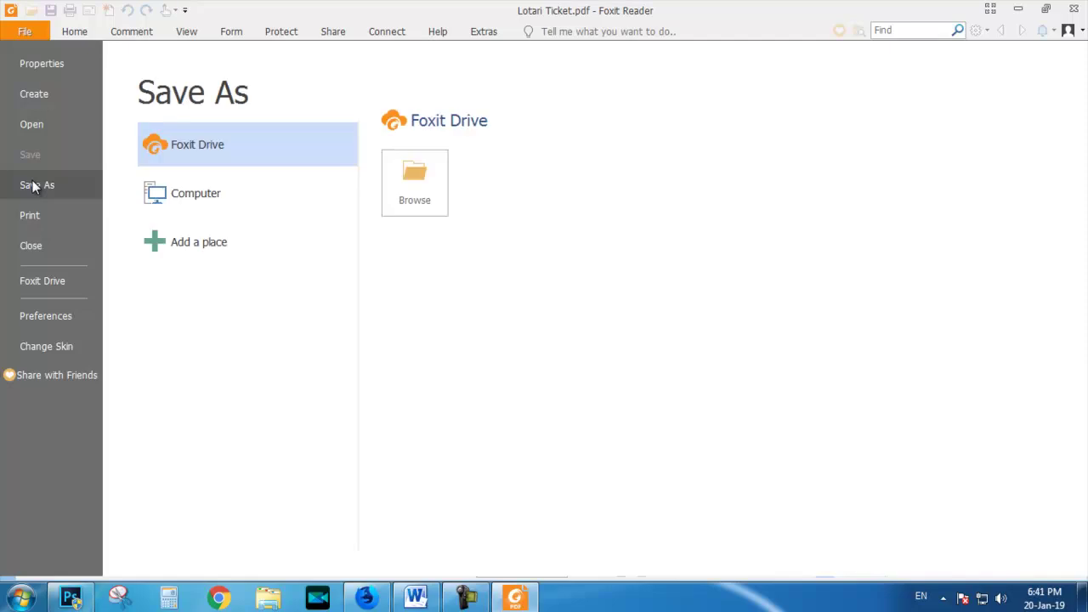
click(418, 201)
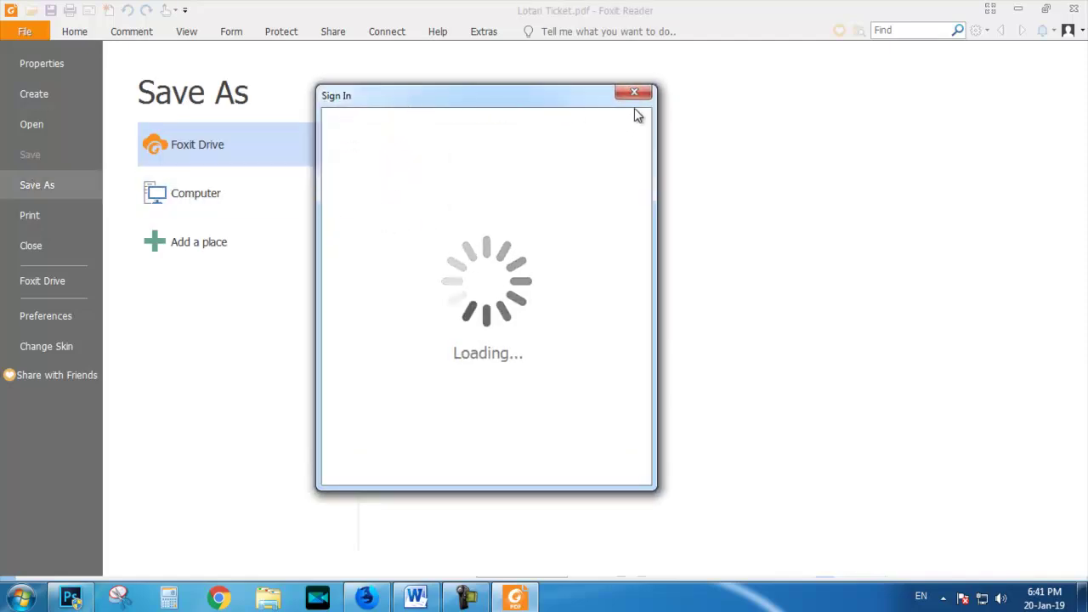
click(634, 94)
click(211, 196)
click(471, 202)
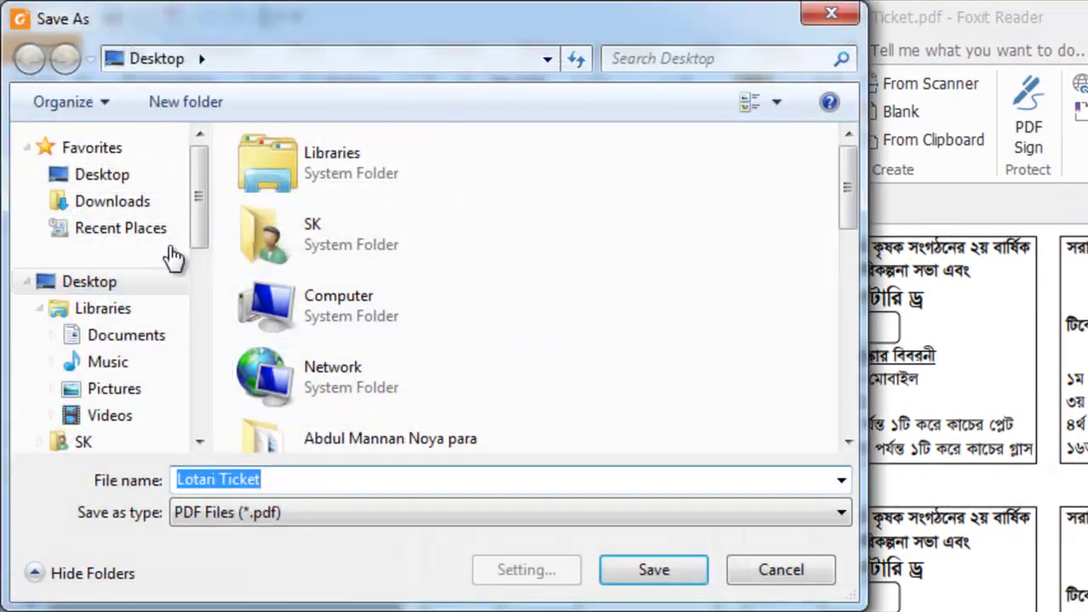
click(102, 174)
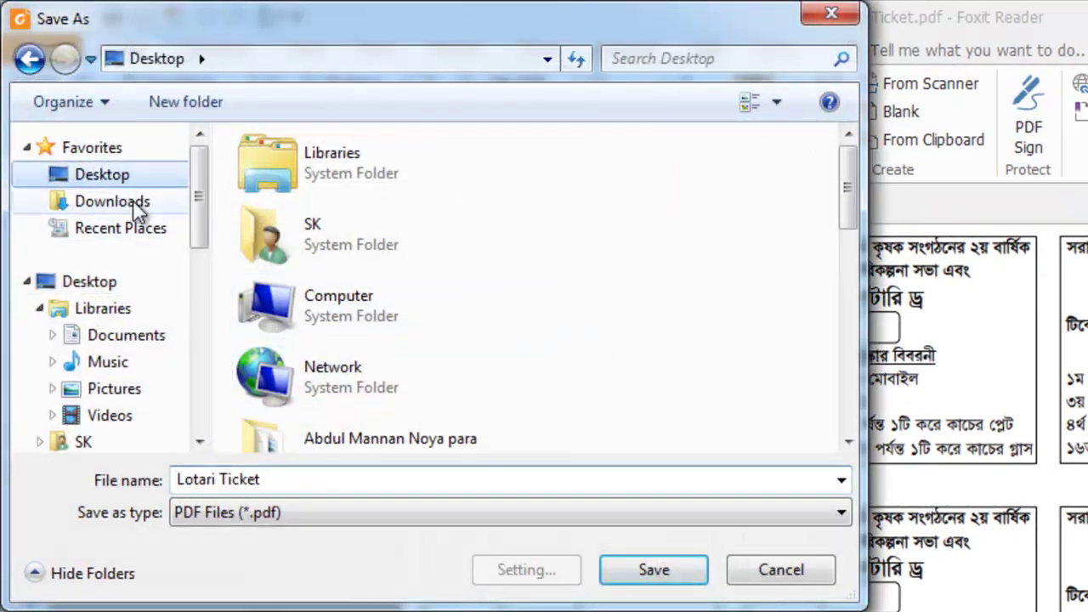
click(286, 473)
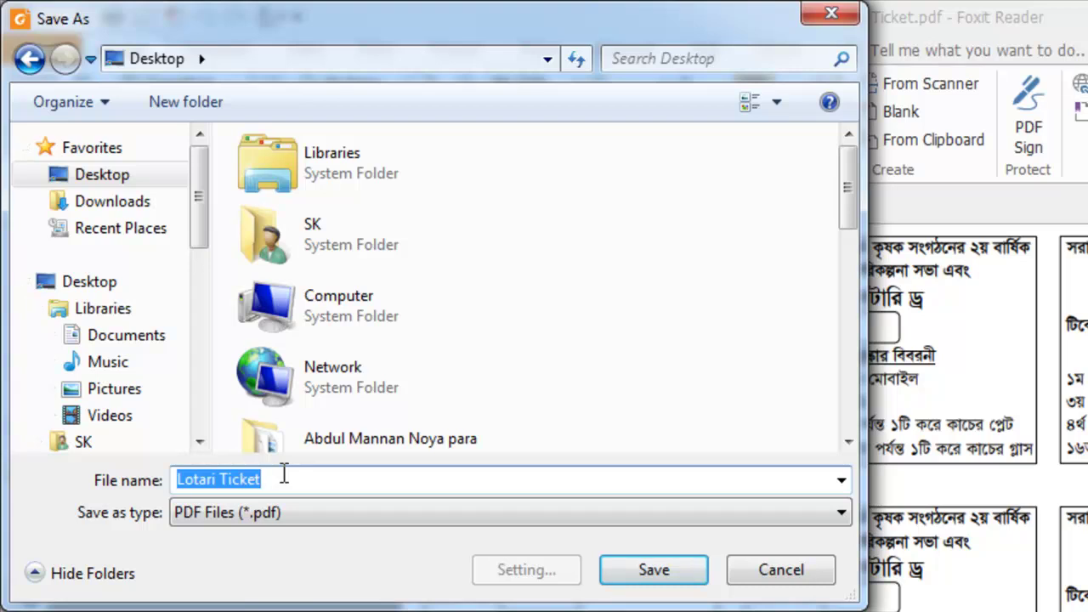
text(JP)
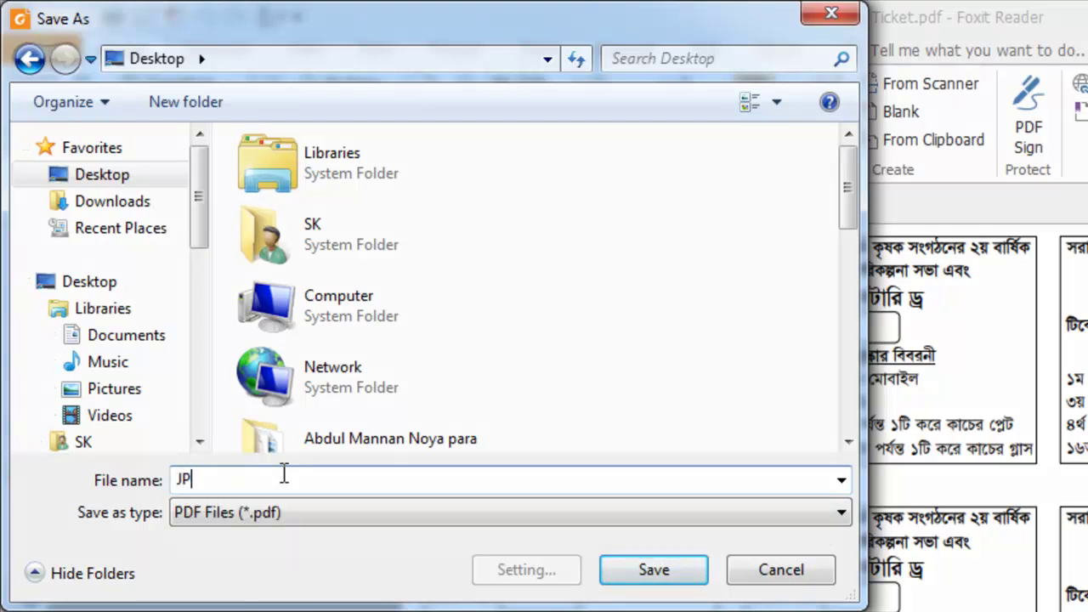
text(EG )
text(Format)
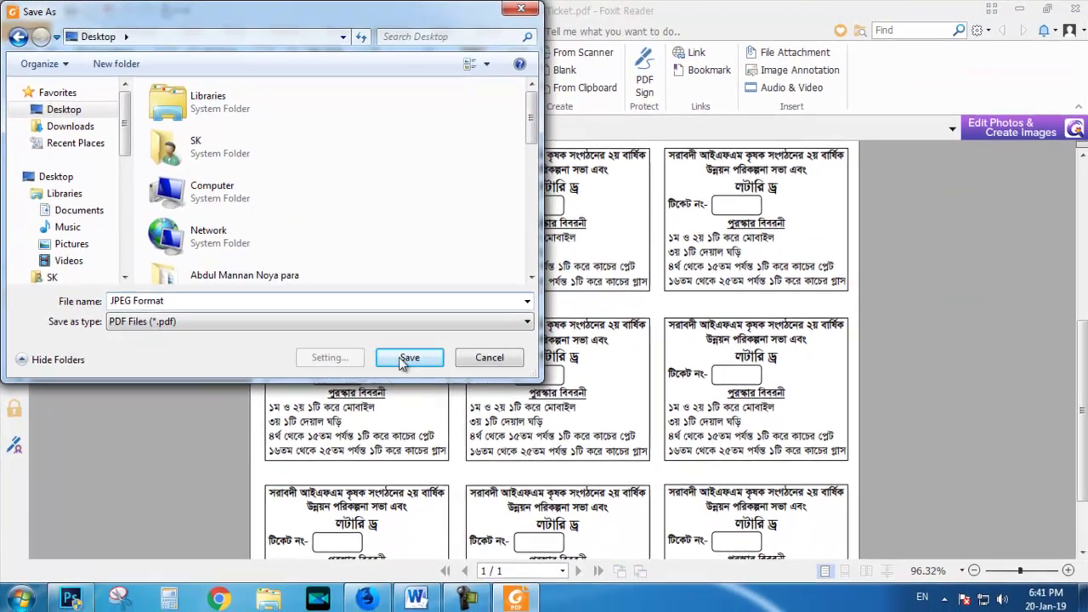
click(408, 359)
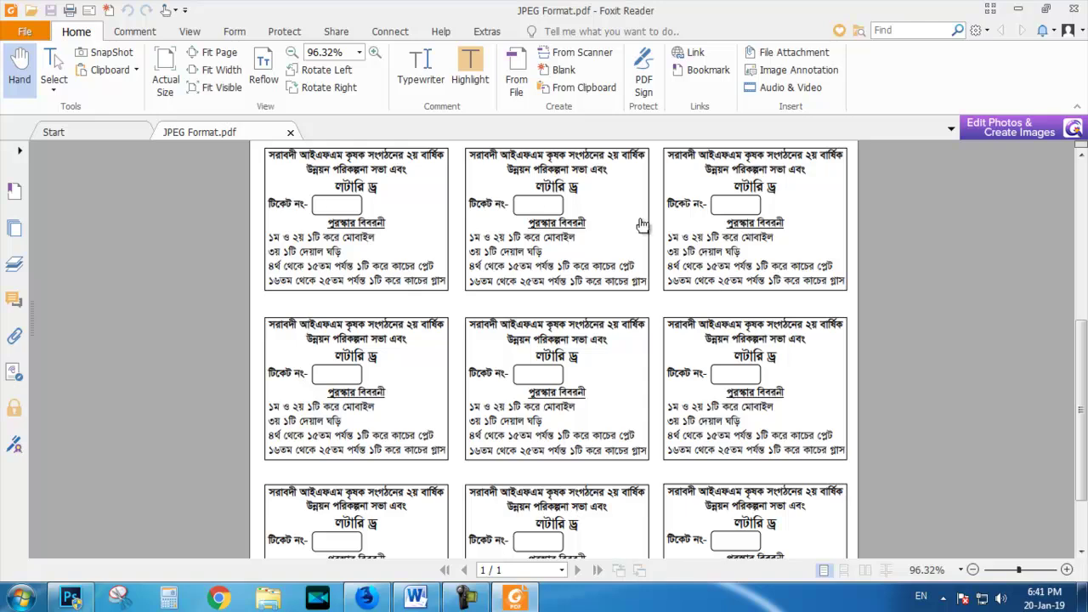
- Close Foxit Reader to return to the desktop
click(1073, 10)
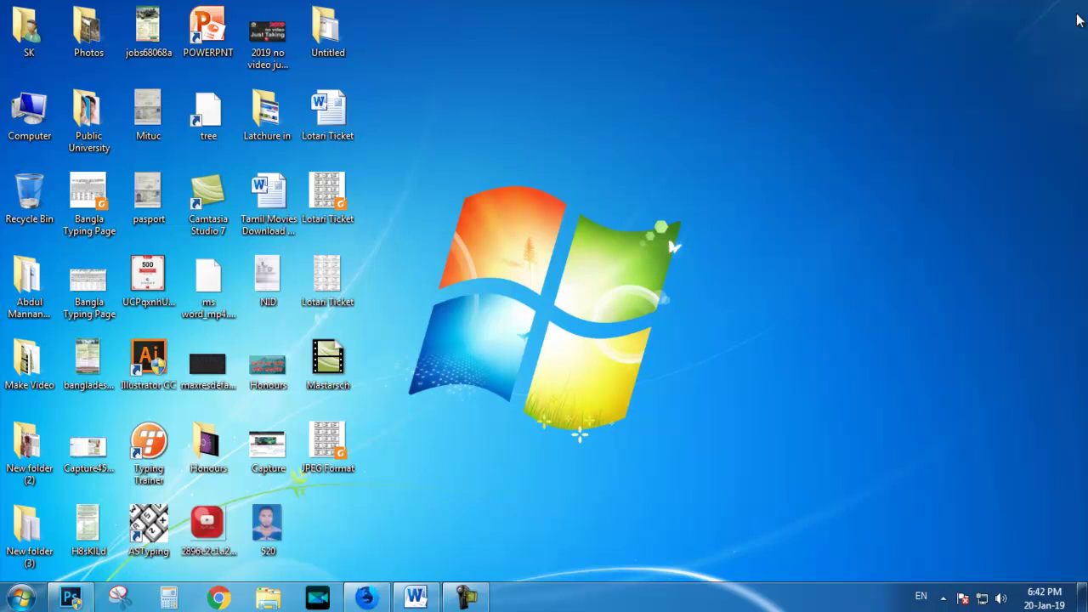
- Bring the Photoshop window to the front from the taskbar
click(71, 597)
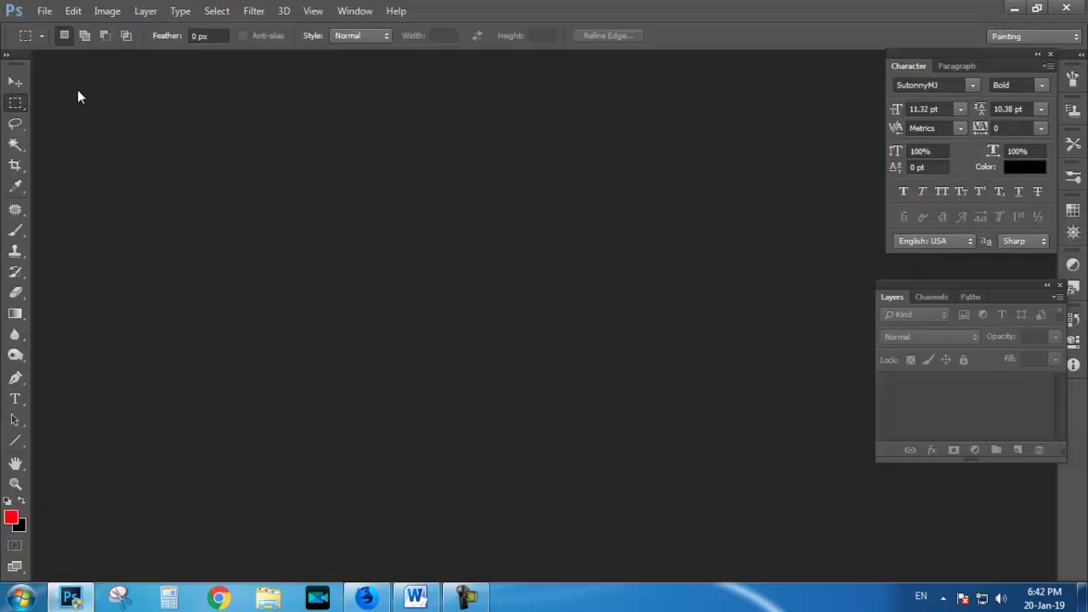
- Open JPEG Format.pdf from the Desktop to reach the Import PDF dialog
click(38, 12)
click(39, 41)
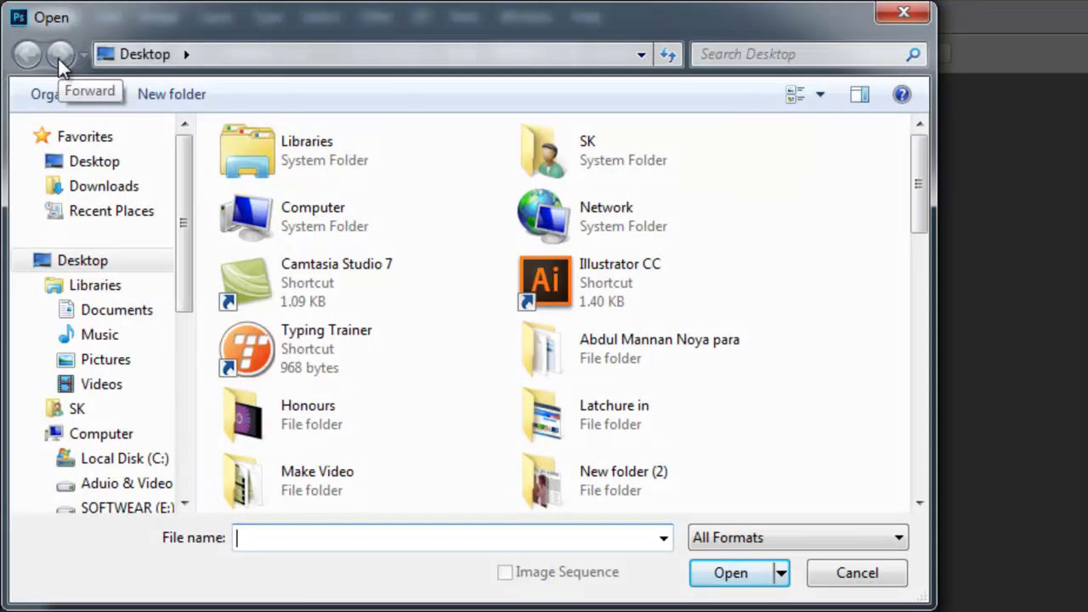
drag(913, 182, 897, 320)
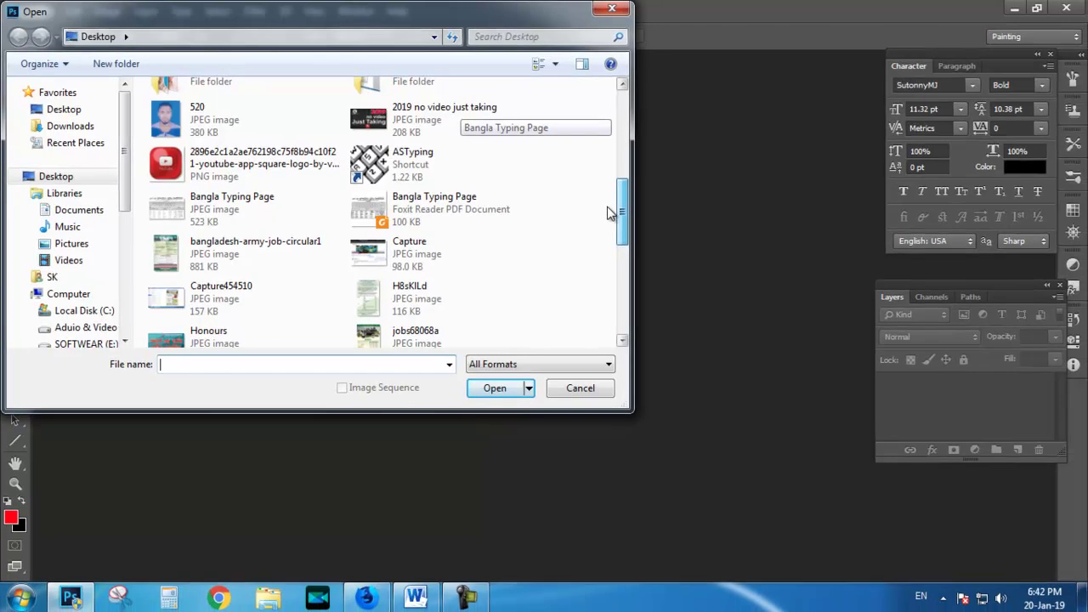
drag(608, 218, 622, 271)
click(216, 157)
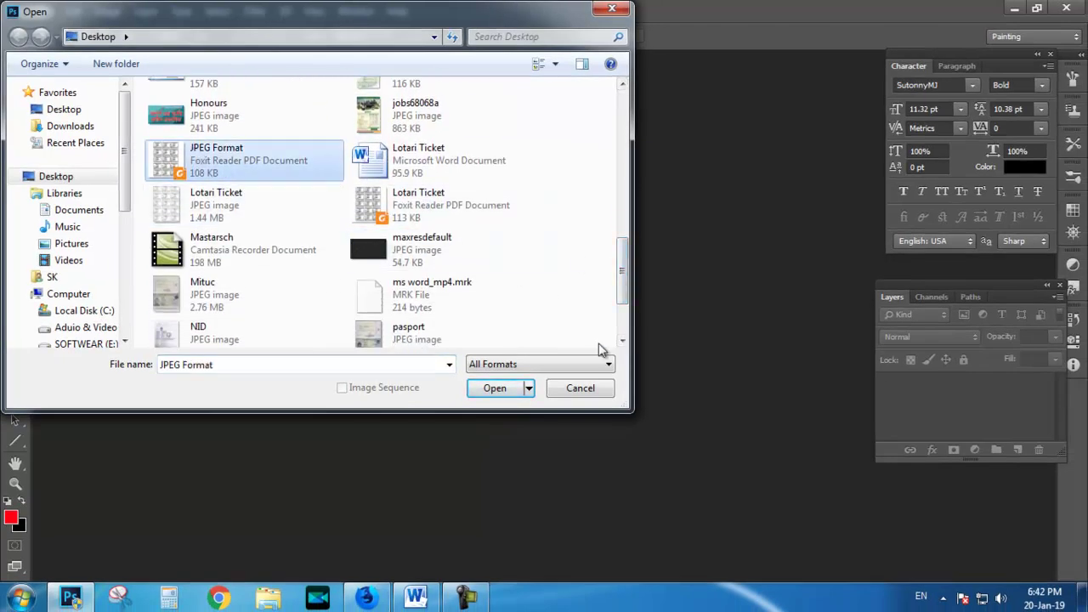
click(495, 389)
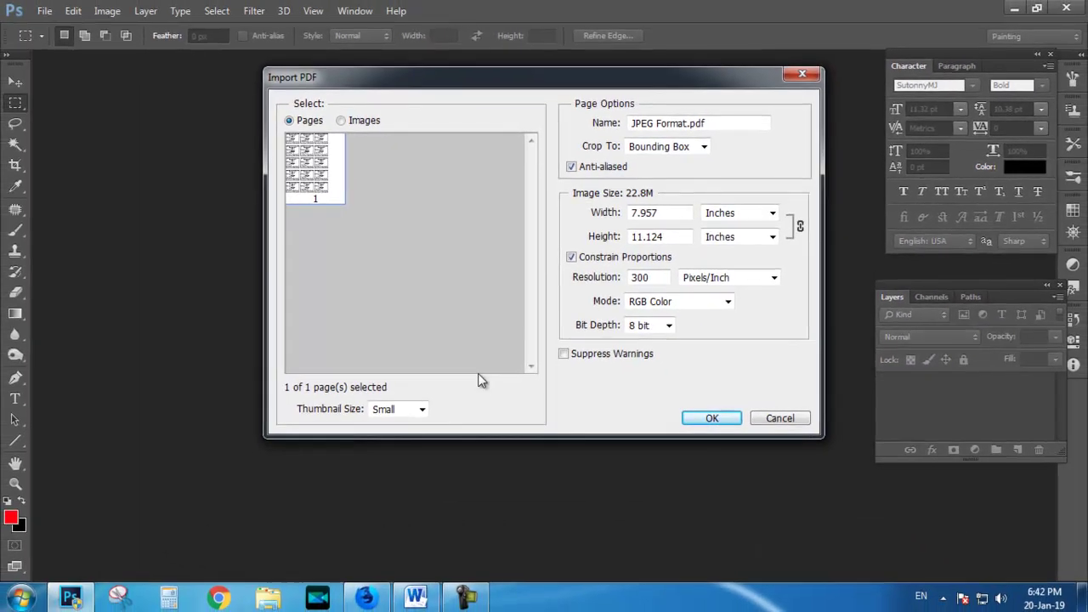
- Accept the Import PDF settings (300 pixels/inch, RGB Color) to open the ticket page
click(719, 419)
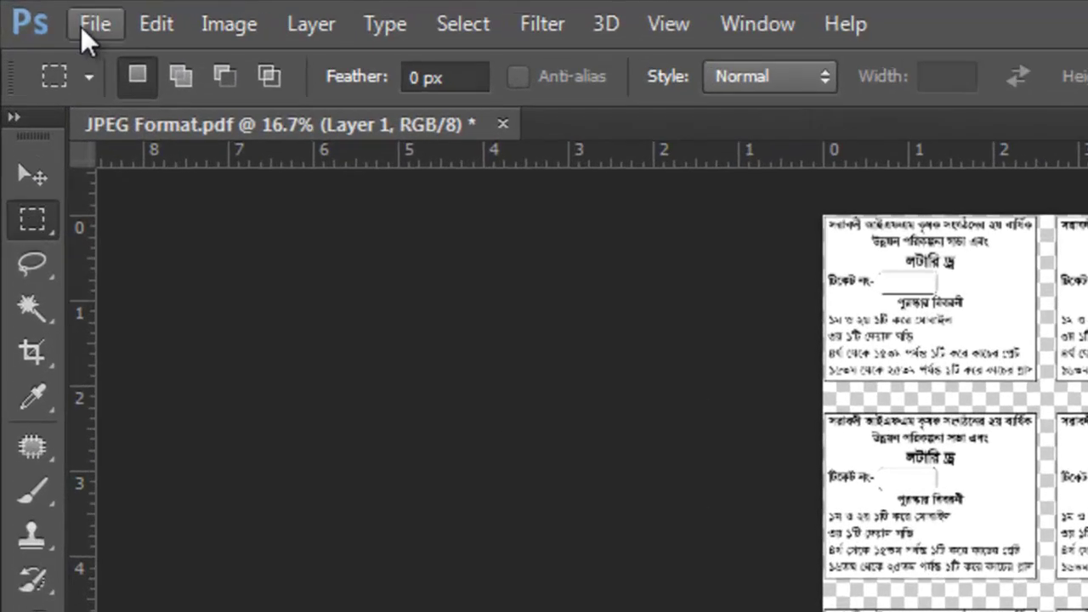
click(40, 11)
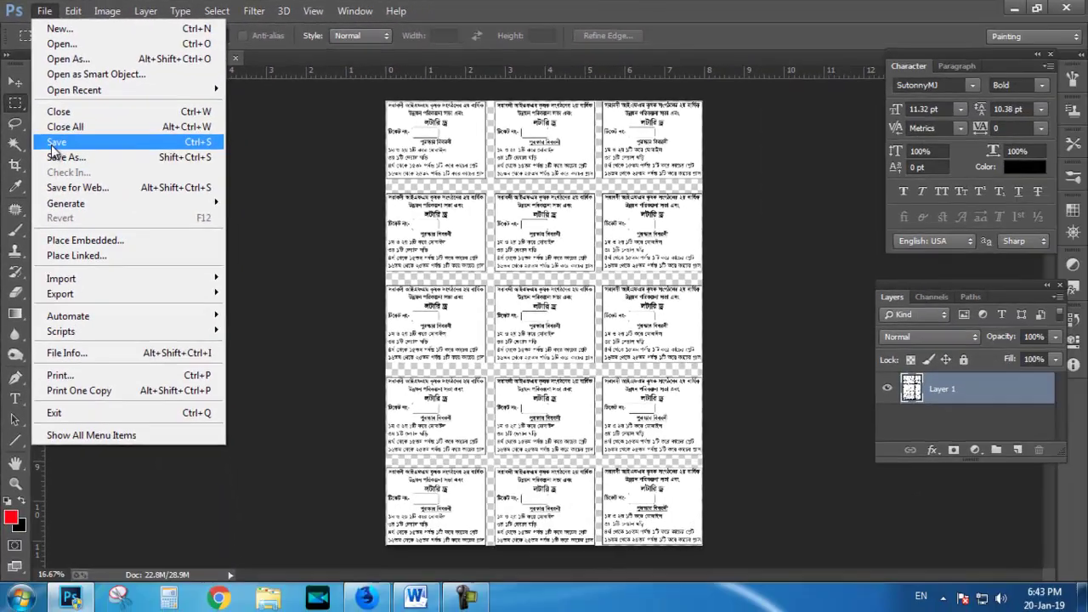
- Save the ticket page to the Desktop as JPEG 'Officel File' at maximum quality
click(121, 303)
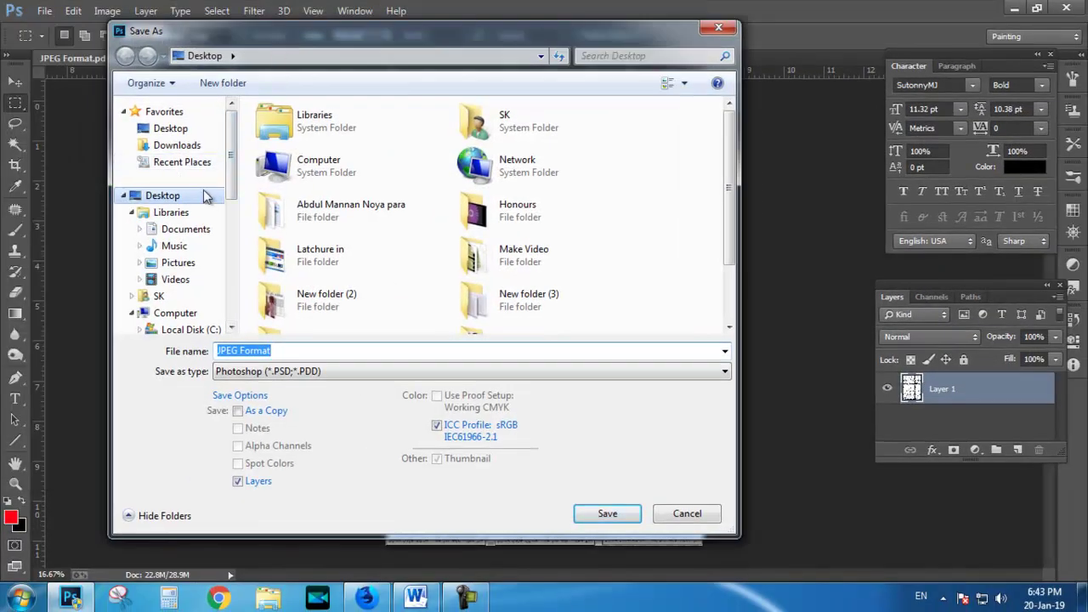
click(190, 195)
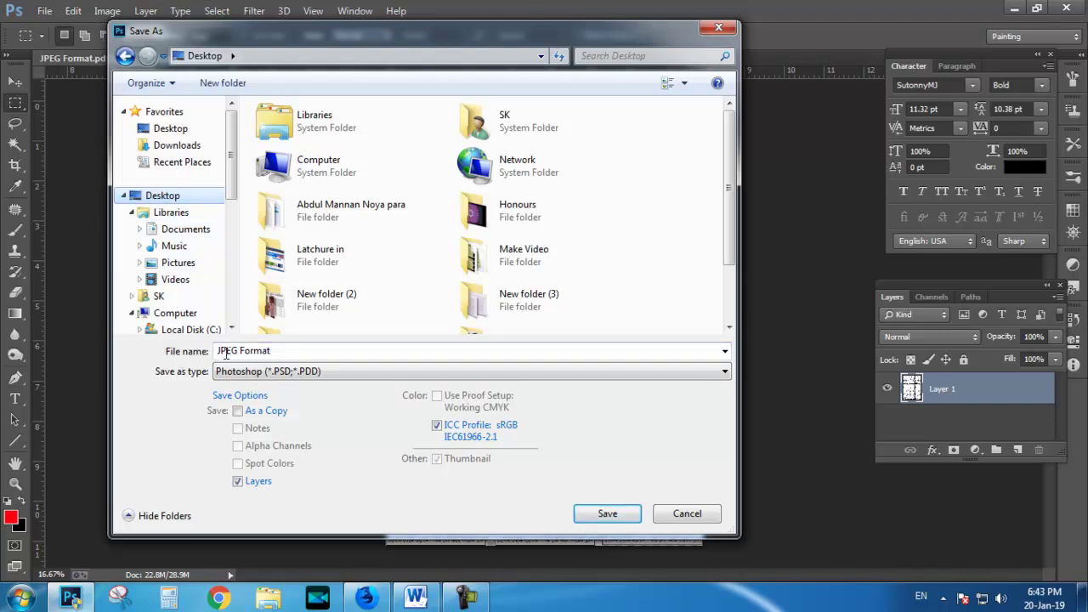
click(214, 375)
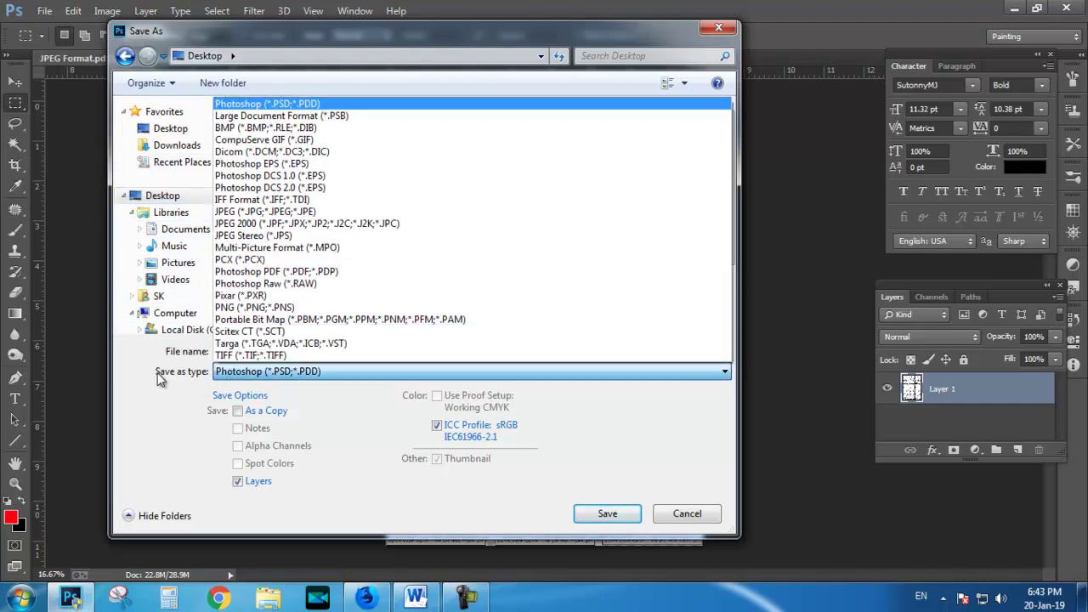
click(248, 212)
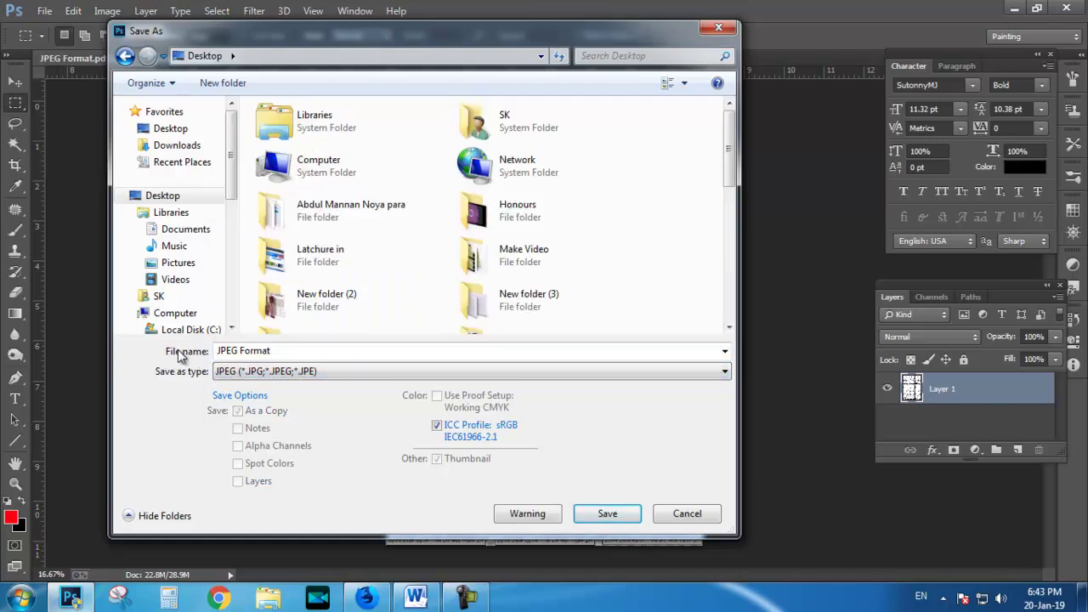
click(288, 355)
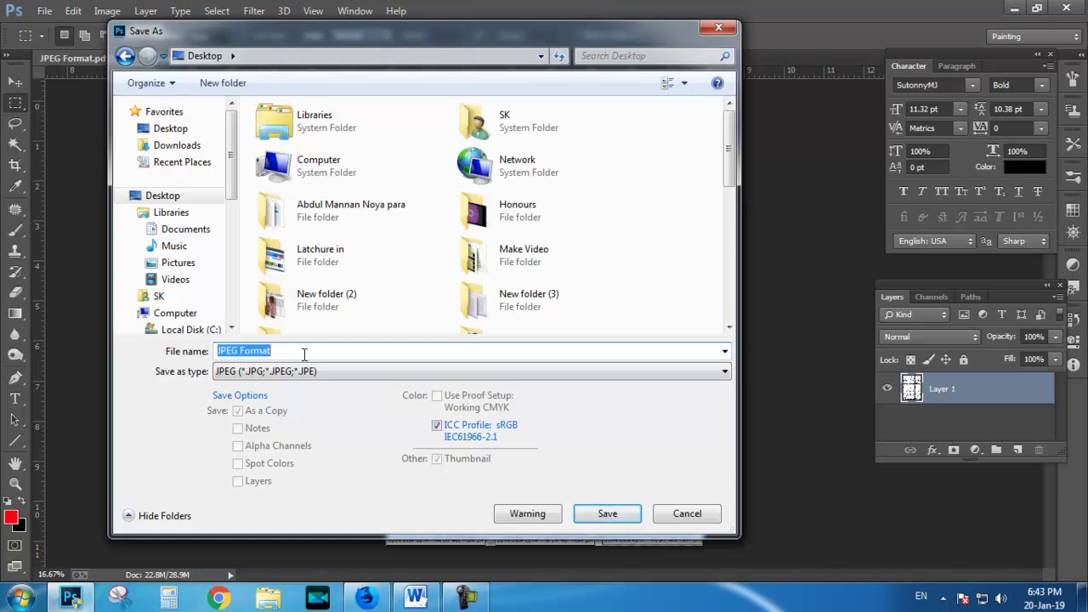
text(Officel File)
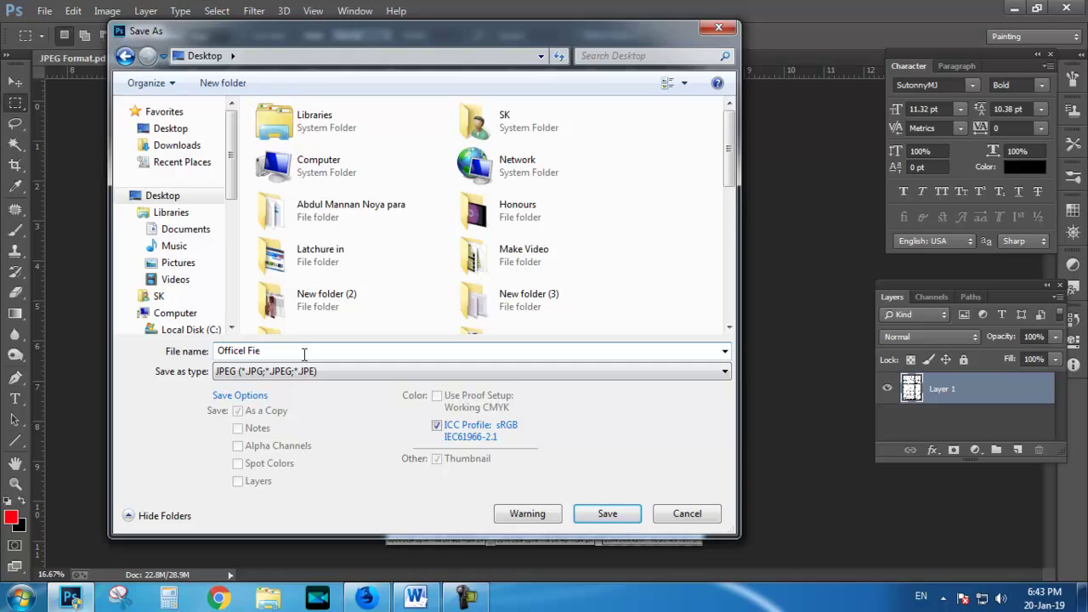
click(609, 513)
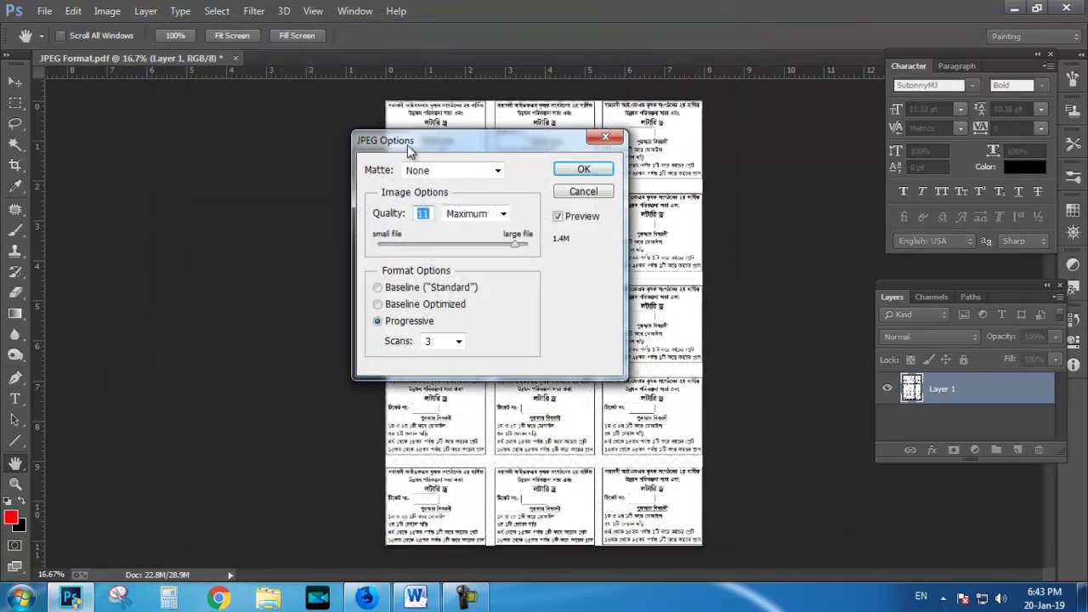
drag(407, 142, 299, 133)
click(473, 156)
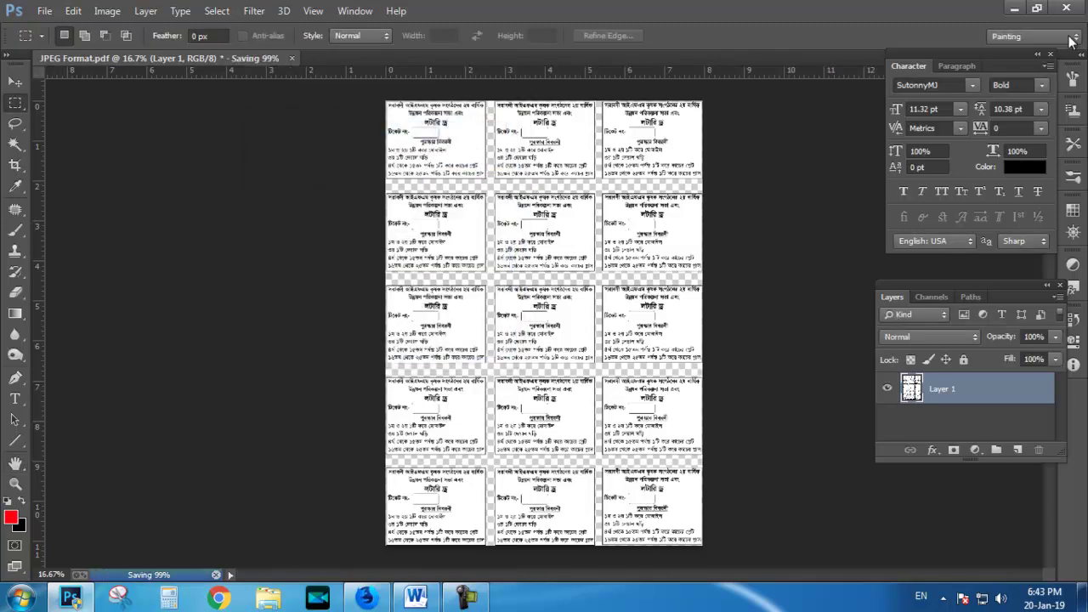
- Minimize Photoshop and preview the Officel File image from the desktop
click(1017, 8)
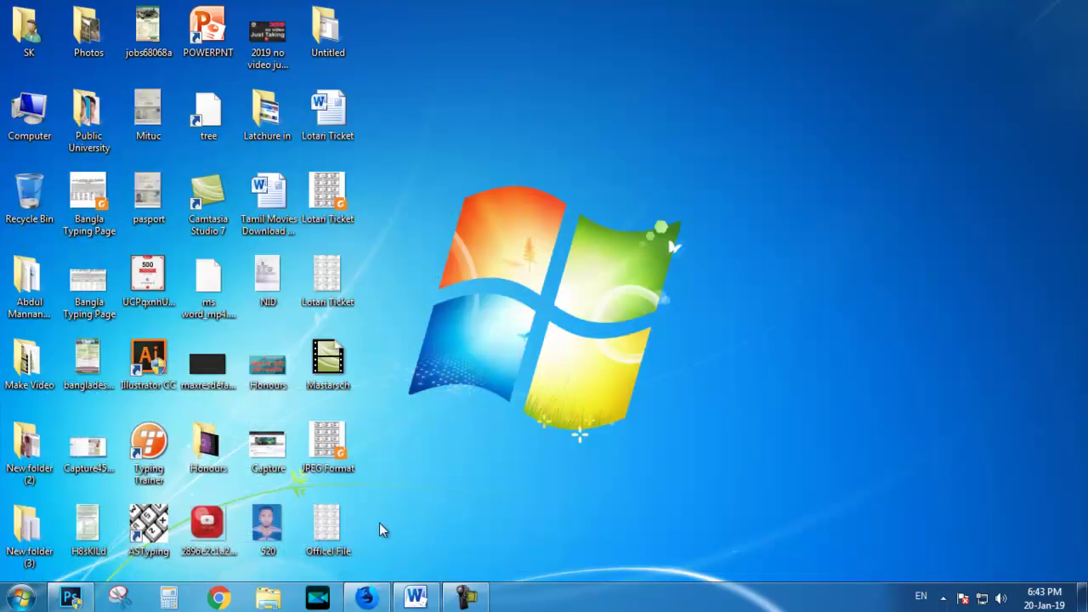
drag(330, 534, 642, 140)
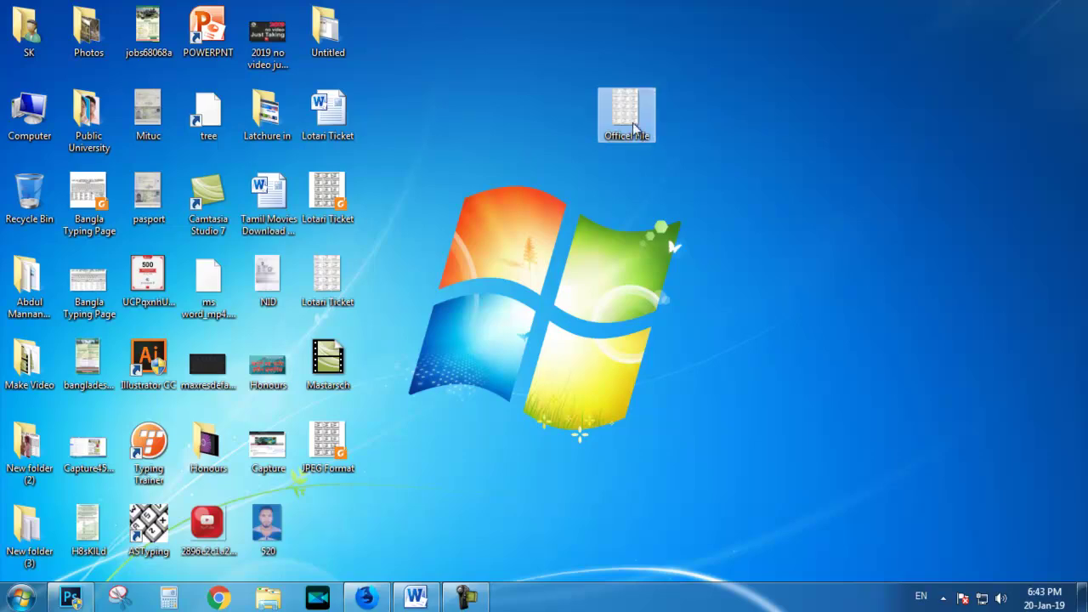
right_click(633, 126)
click(659, 129)
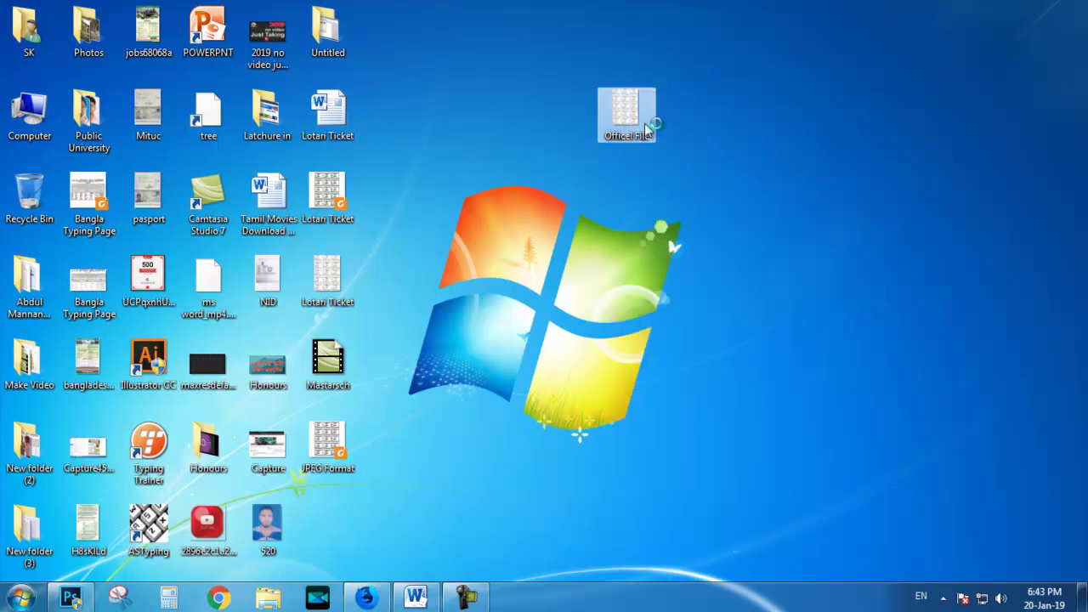
- Zoom into the Officel File tickets, pan around, zoom out, and close Photo Viewer
scroll(544, 238, up, 2)
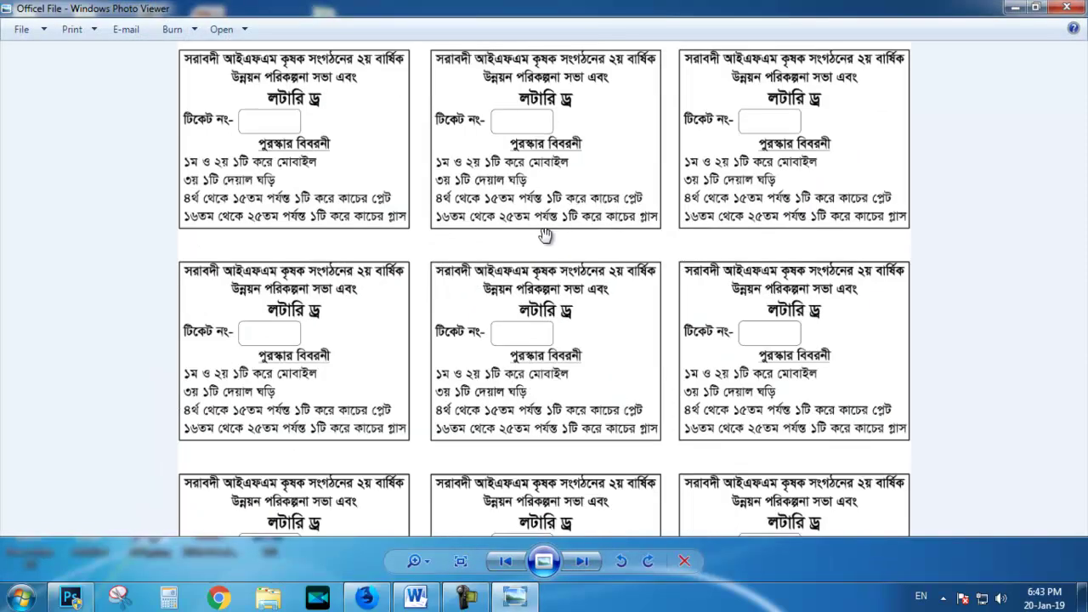
scroll(491, 107, up, 3)
drag(420, 395, 640, 302)
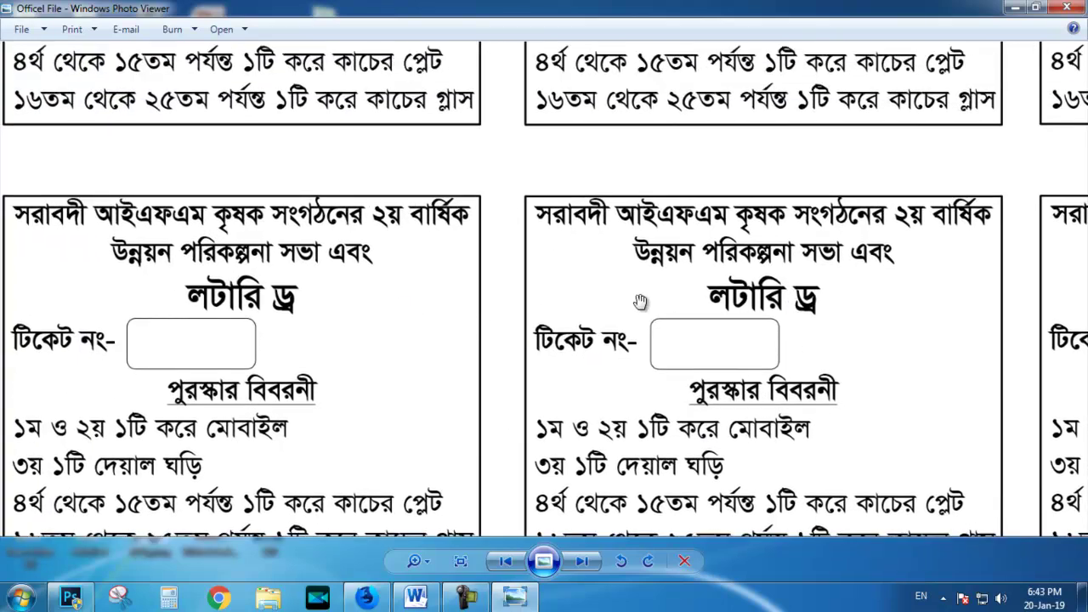
key(Up)
key(Up)
key(Up)
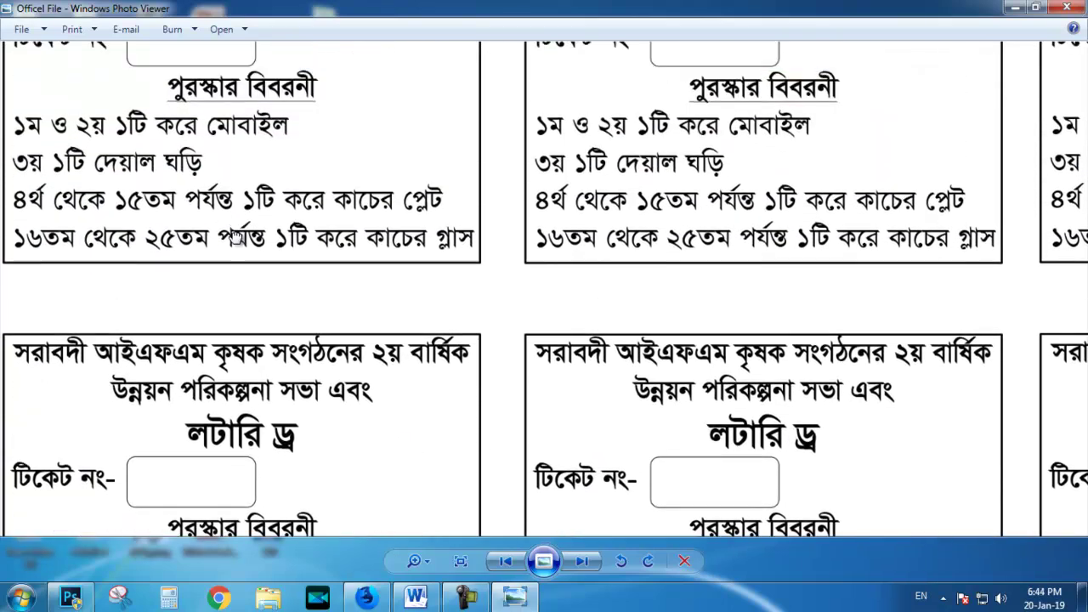
scroll(233, 223, down, 2)
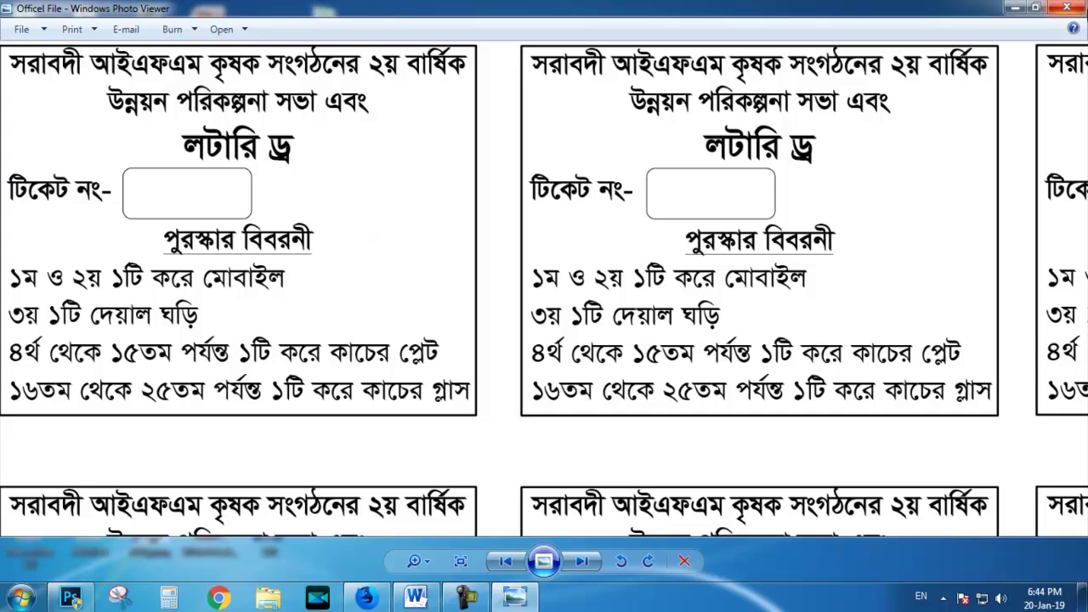
click(1067, 8)
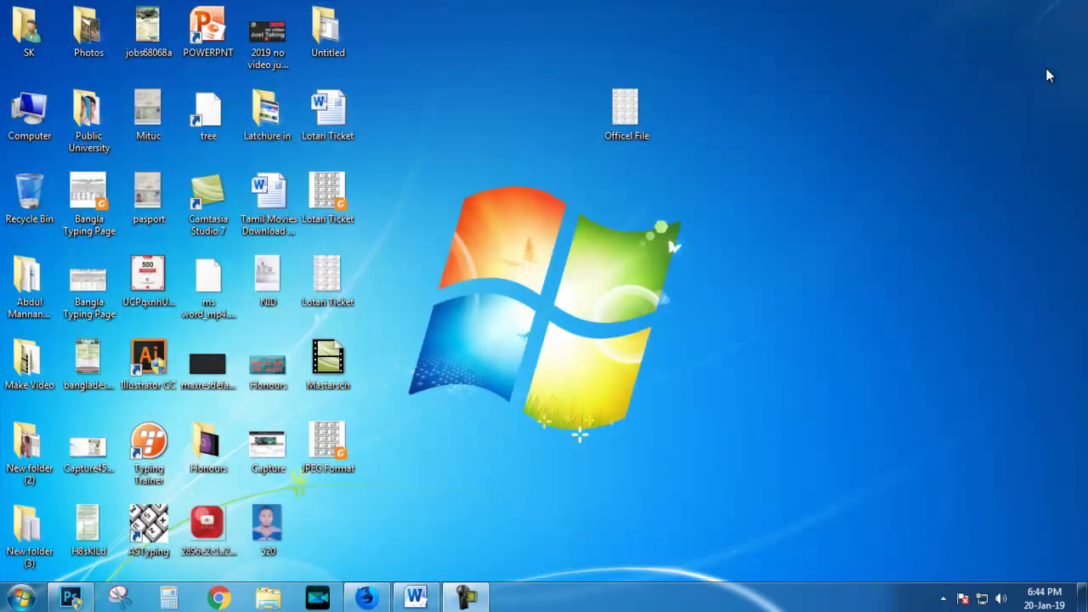